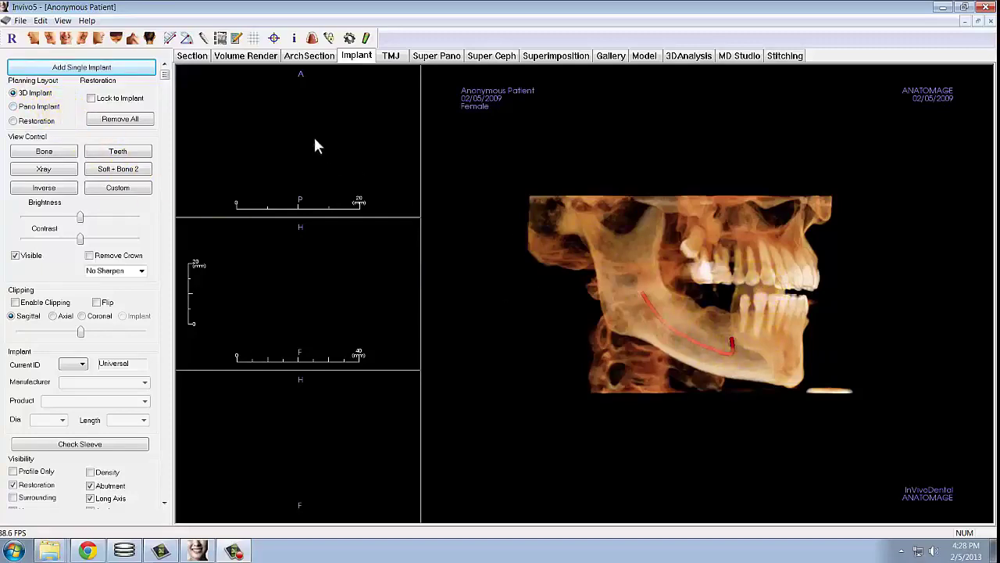
- Add a single implant and assign it to tooth 29 in the Select Implant ID dialog
click(82, 68)
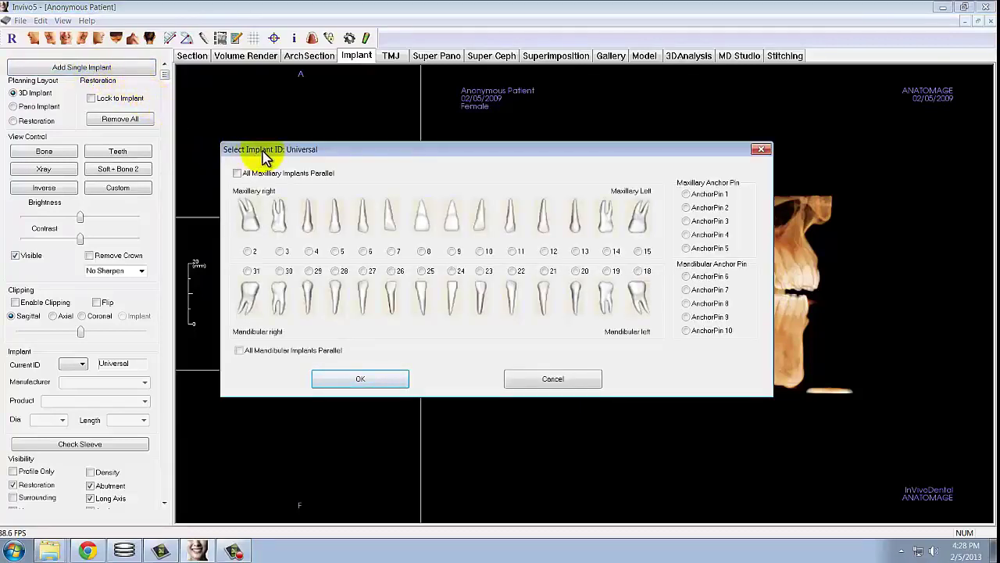
click(309, 271)
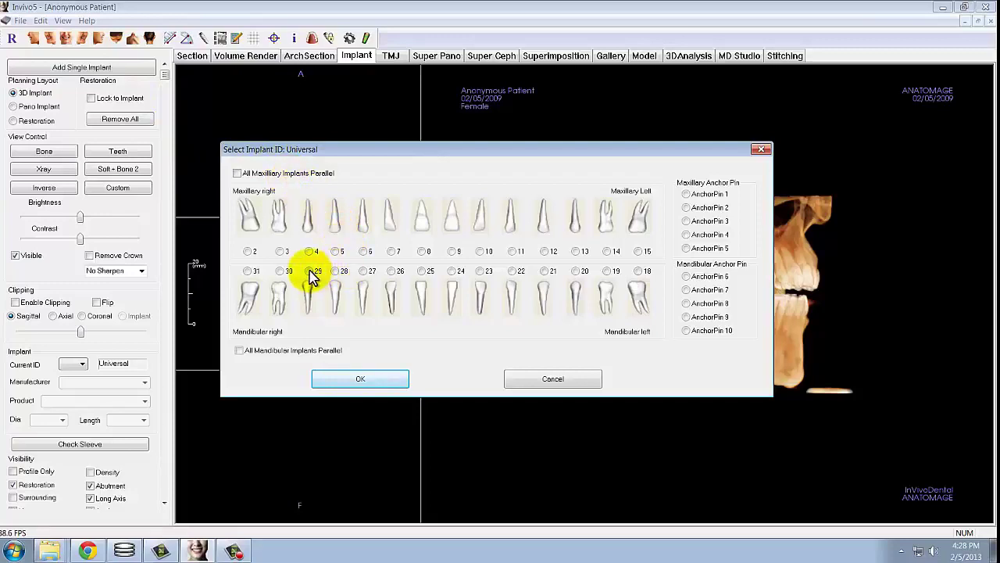
click(357, 380)
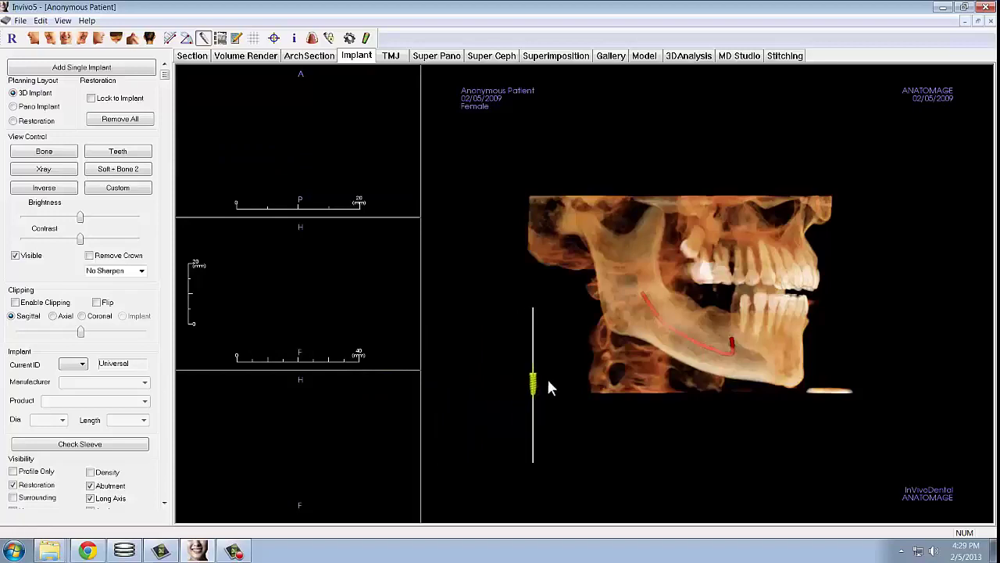
- Drop the tooth 29 implant into the lower jaw, shift it within the bone, and raise the axial slice
click(728, 331)
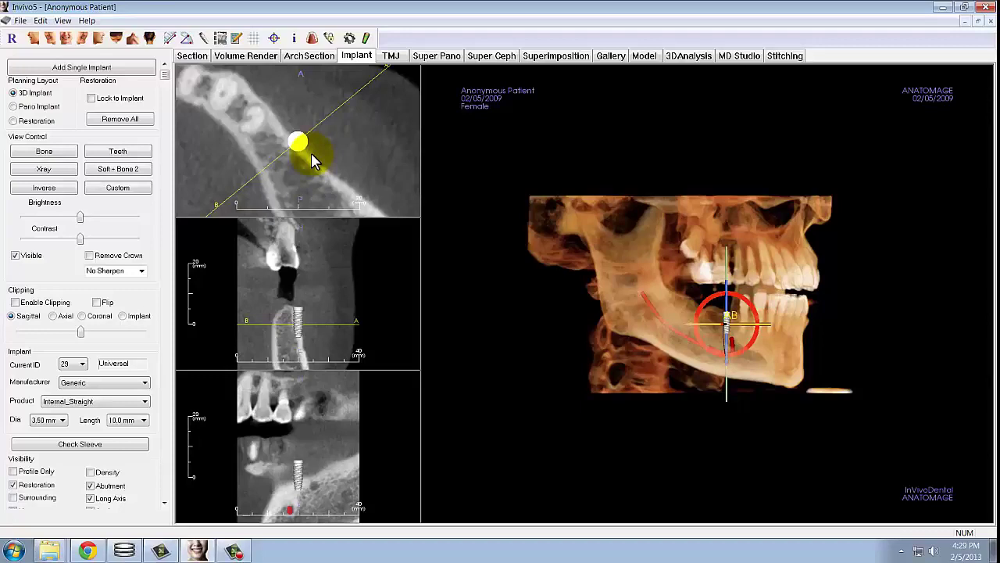
mouse_move(292, 139)
mouse_down()
mouse_move(275, 158)
mouse_move(297, 139)
mouse_up()
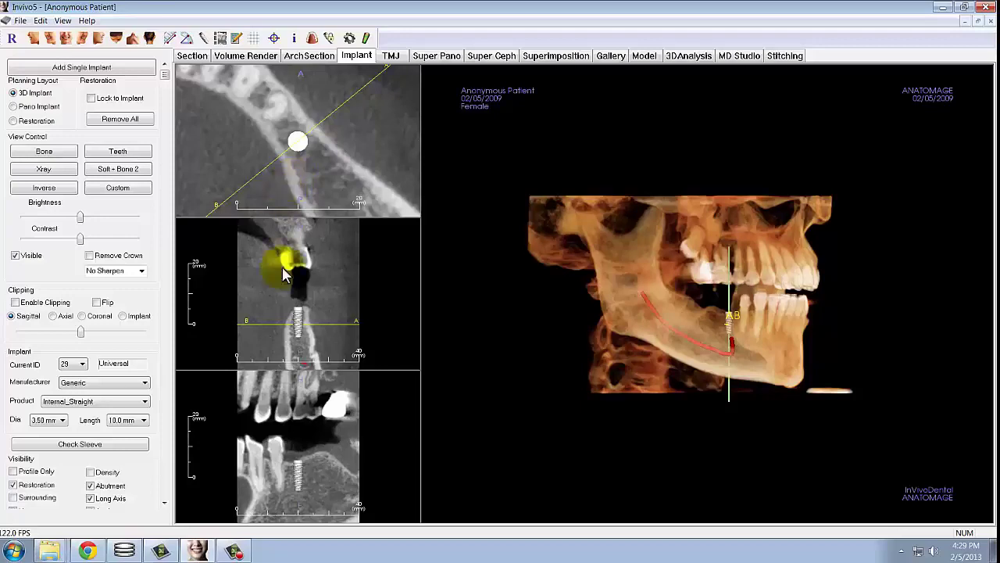
drag(319, 322, 320, 309)
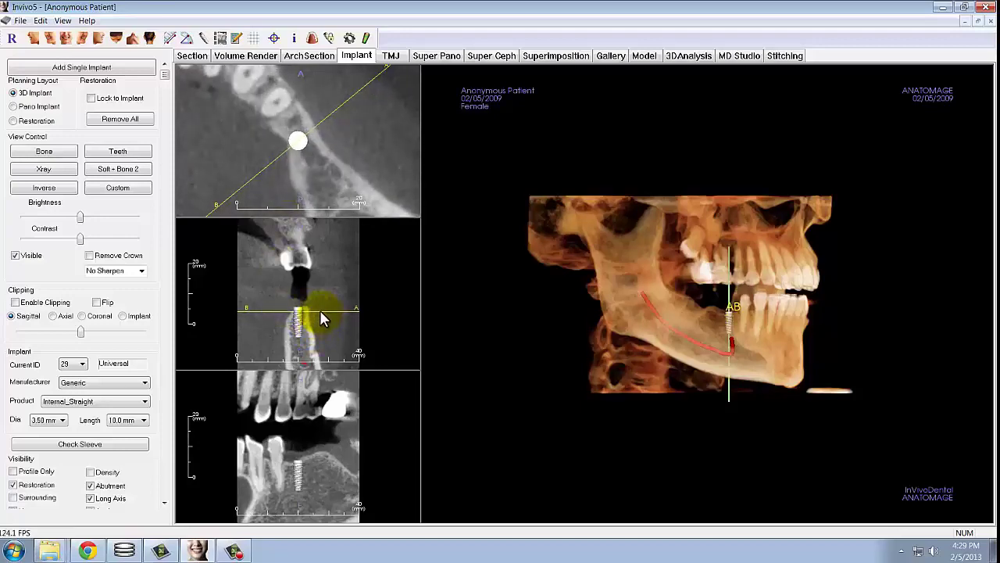
click(170, 39)
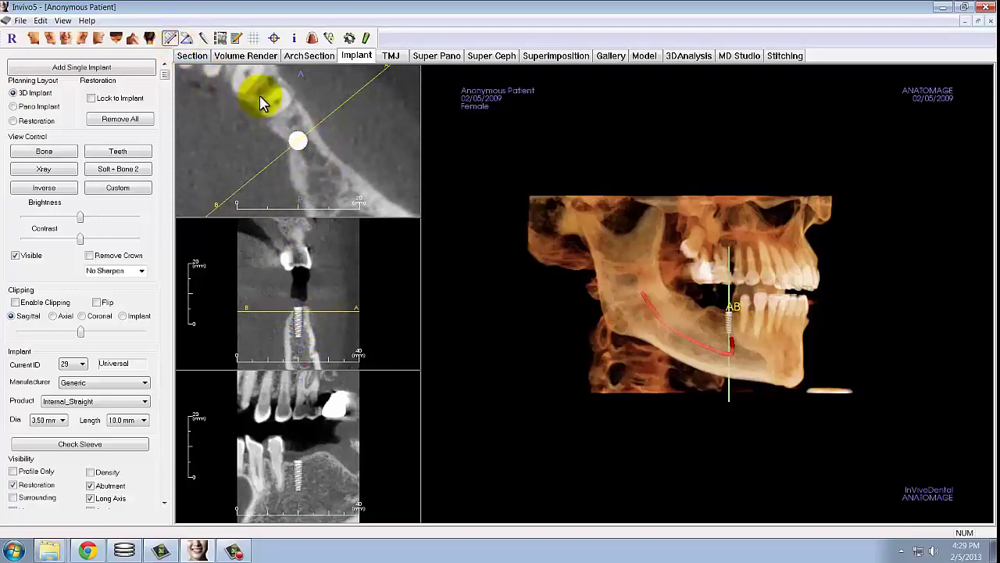
- Measure a short axial distance, rotate the section line across the ridge, and nudge the implant in the bone
drag(283, 116, 294, 122)
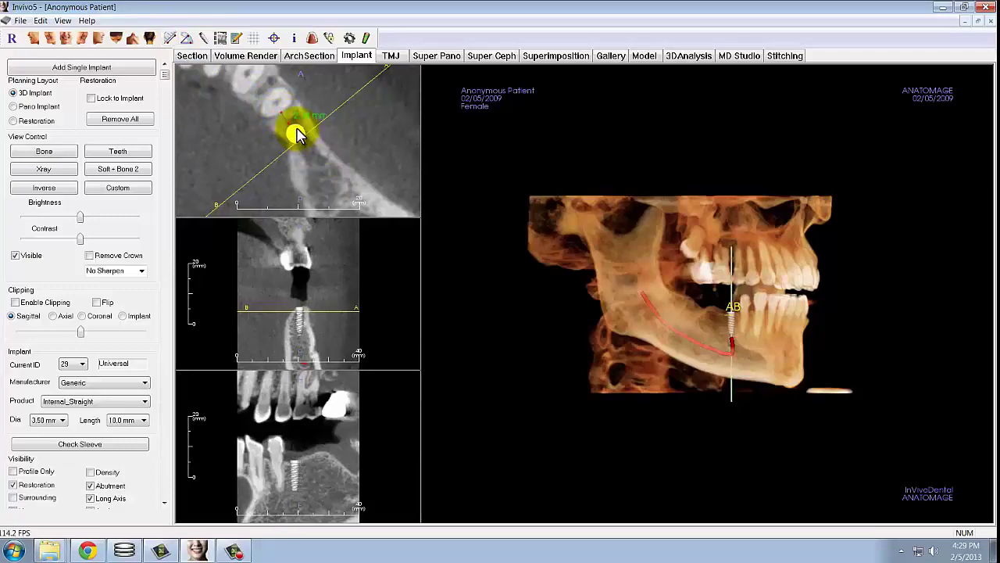
scroll(297, 134, down, 3)
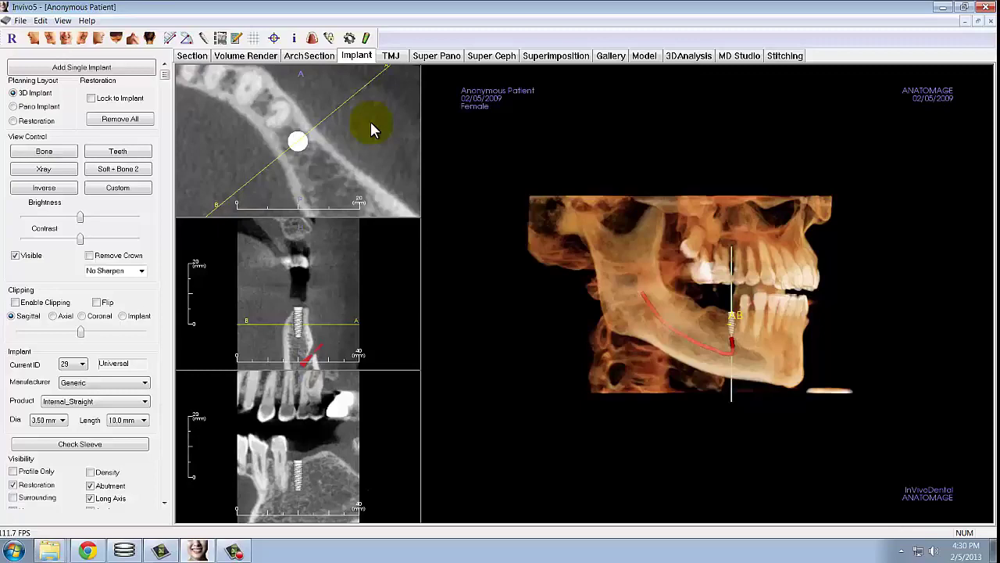
drag(351, 113, 356, 102)
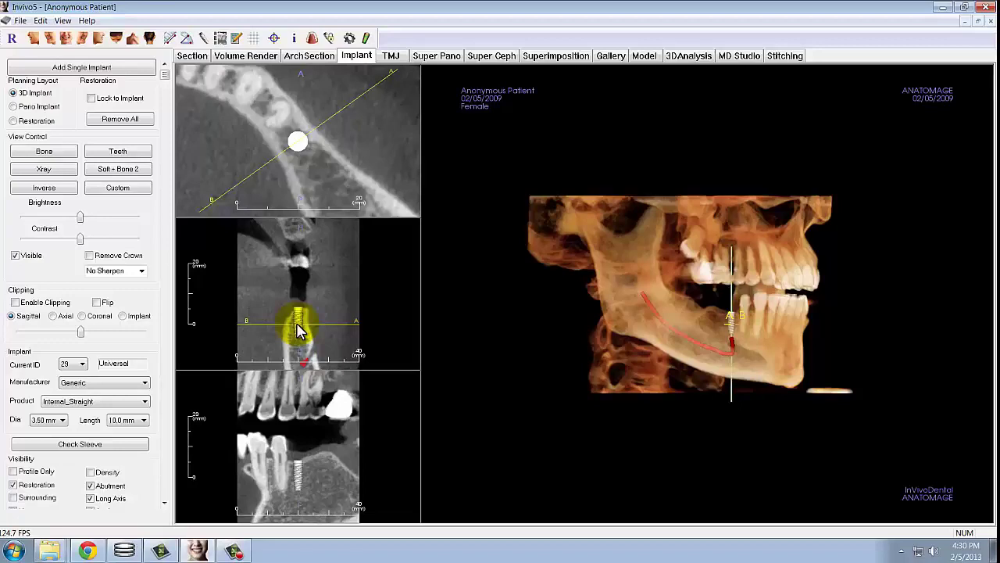
drag(297, 323, 297, 319)
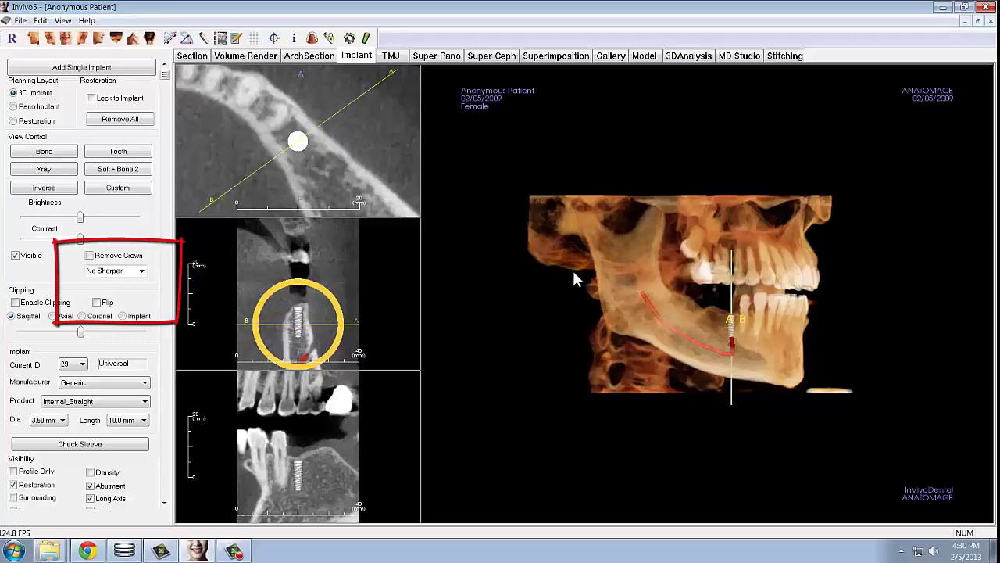
click(141, 271)
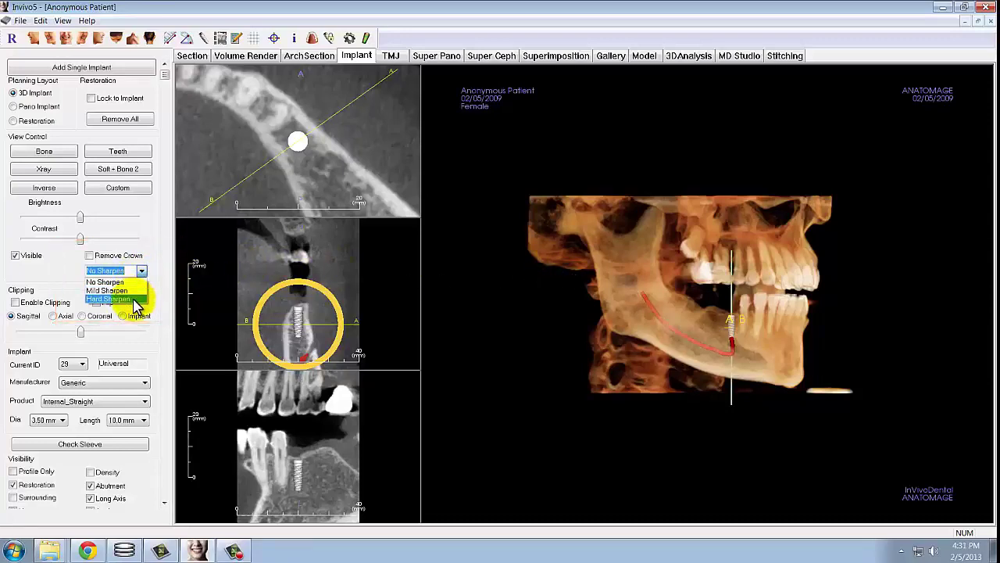
- Apply Mild Sharpen to the slices and toggle the bone Density colour map on, then off
click(134, 290)
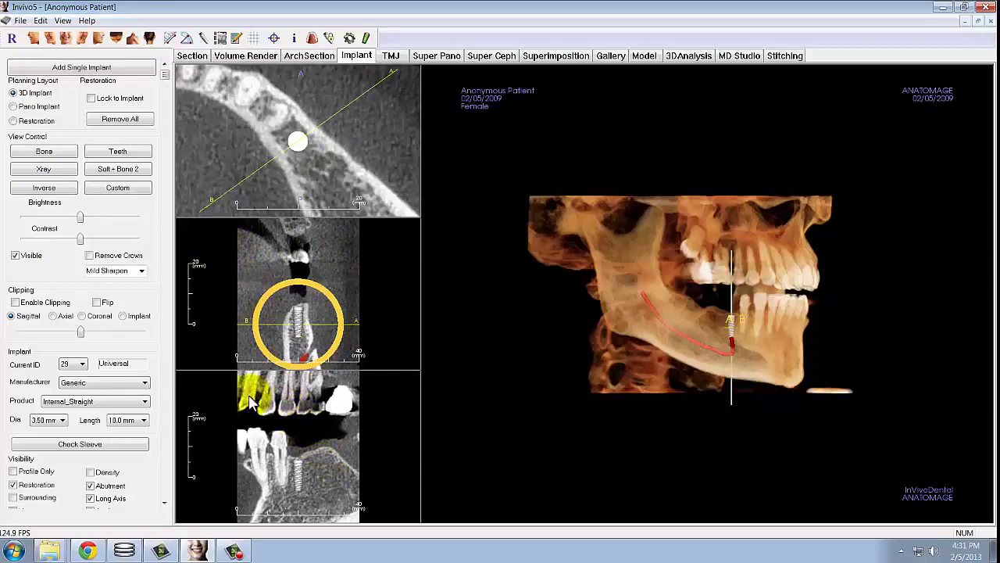
click(105, 469)
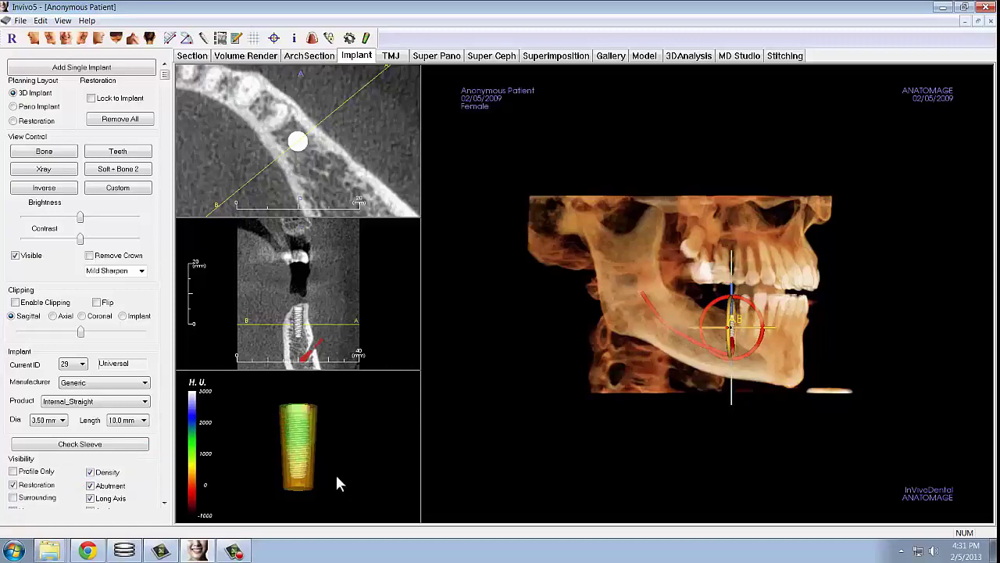
click(144, 472)
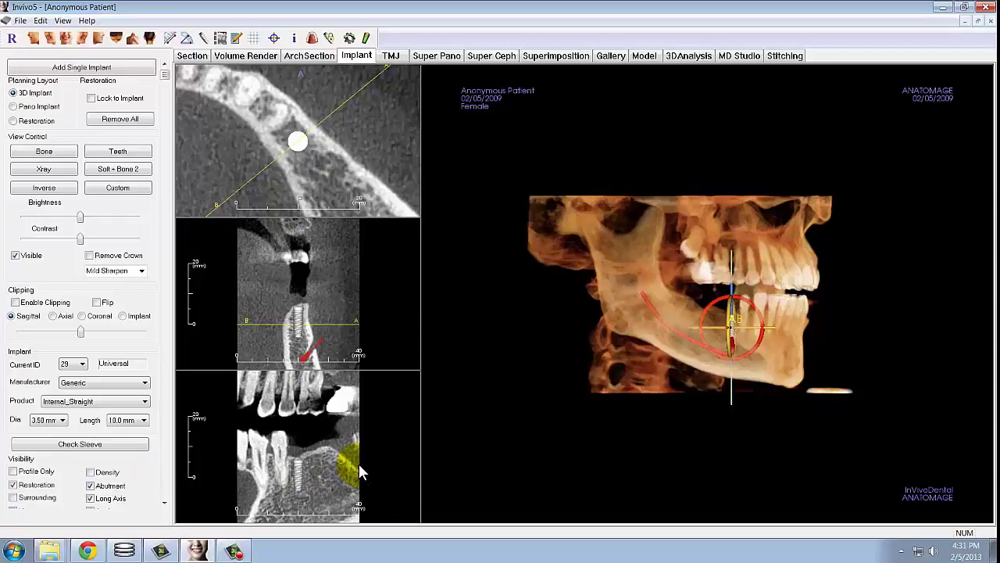
- Deselect the implant in the lower pano slice and overlay a grid on the slice views
click(297, 482)
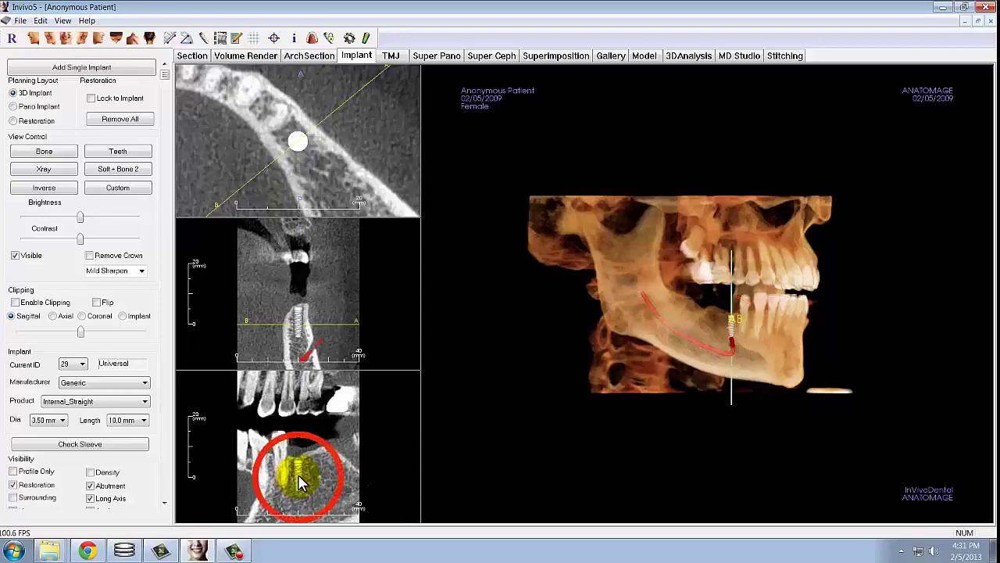
click(303, 482)
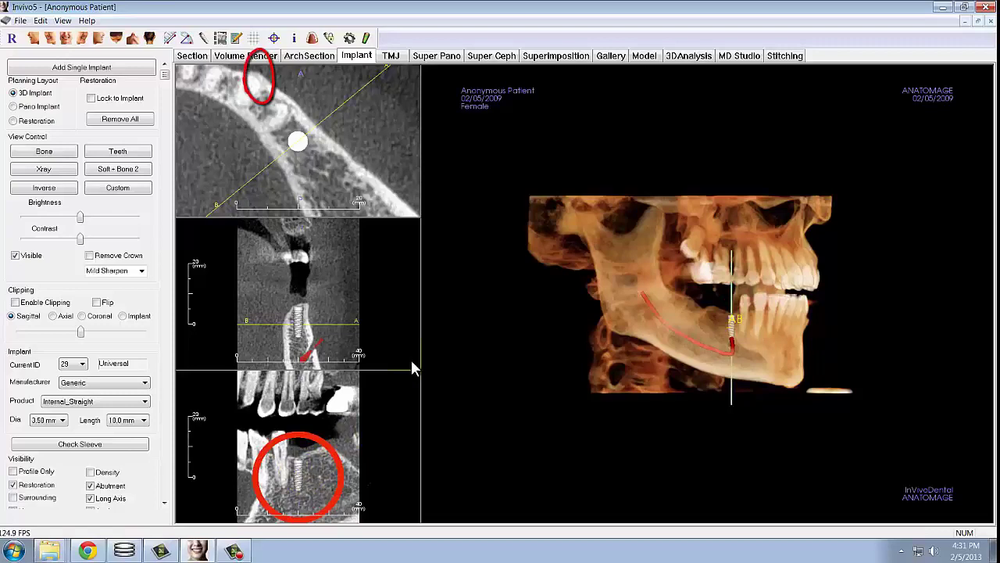
click(257, 36)
- Remove the grid and measure a Distance between two points on the implant in the lower view
click(257, 36)
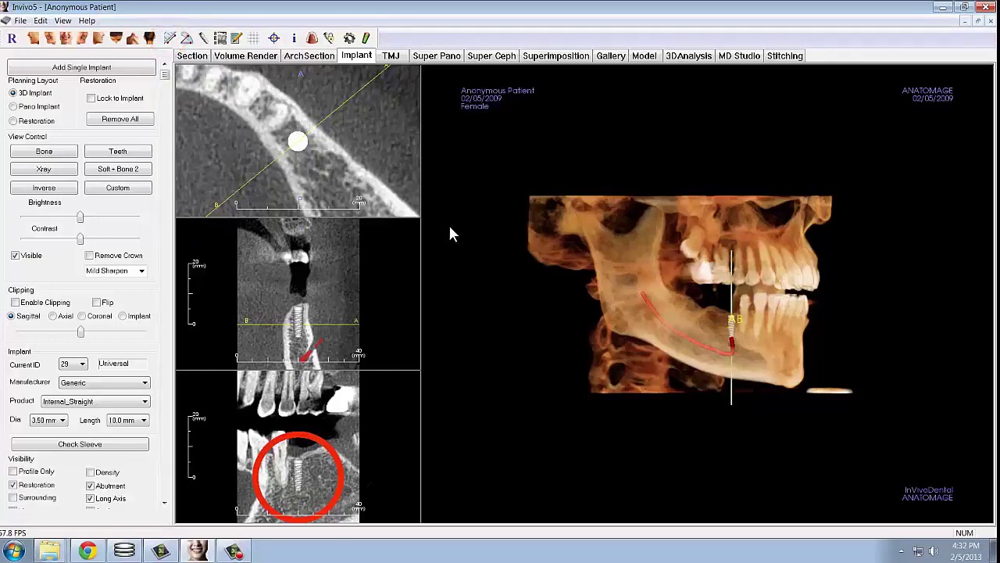
click(171, 38)
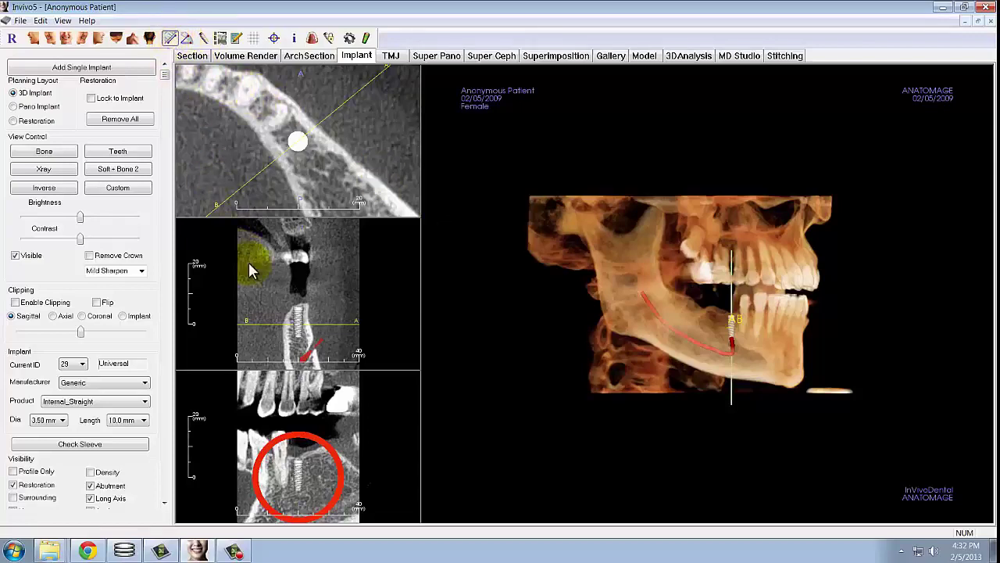
click(291, 483)
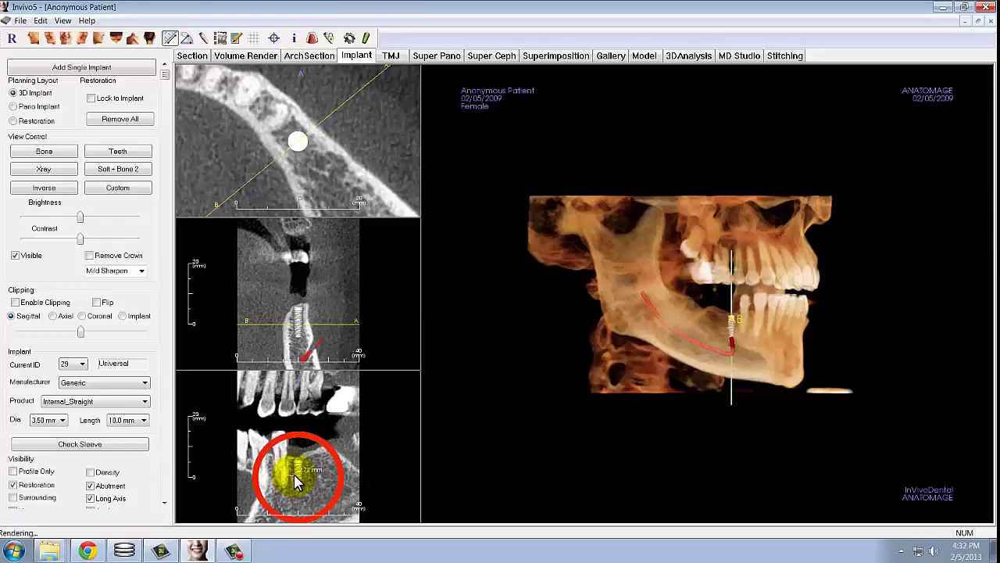
click(305, 475)
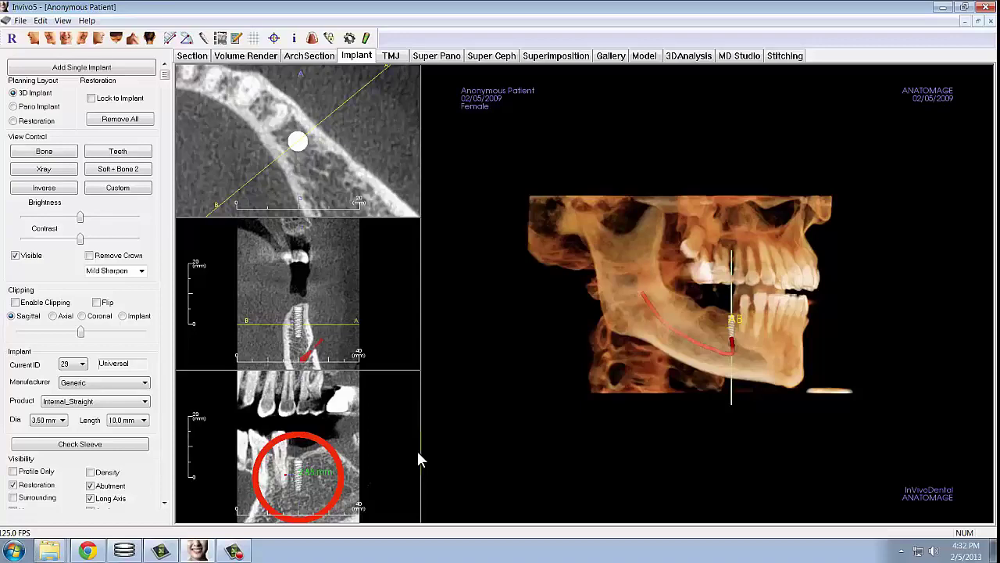
click(129, 68)
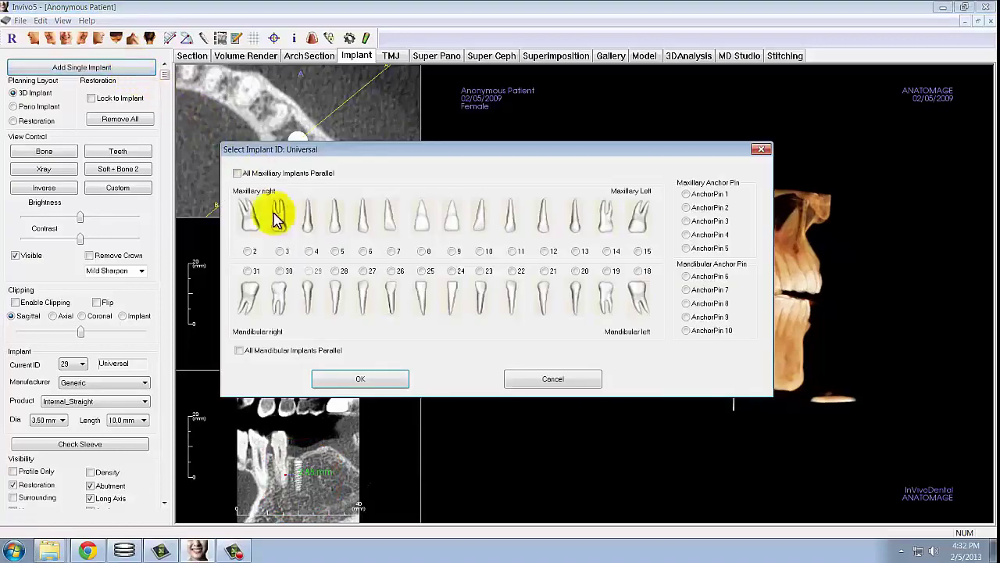
- Add a second mandibular implant beside the first and shift its crown forward, triggering a 0.3mm warning
click(287, 293)
click(365, 379)
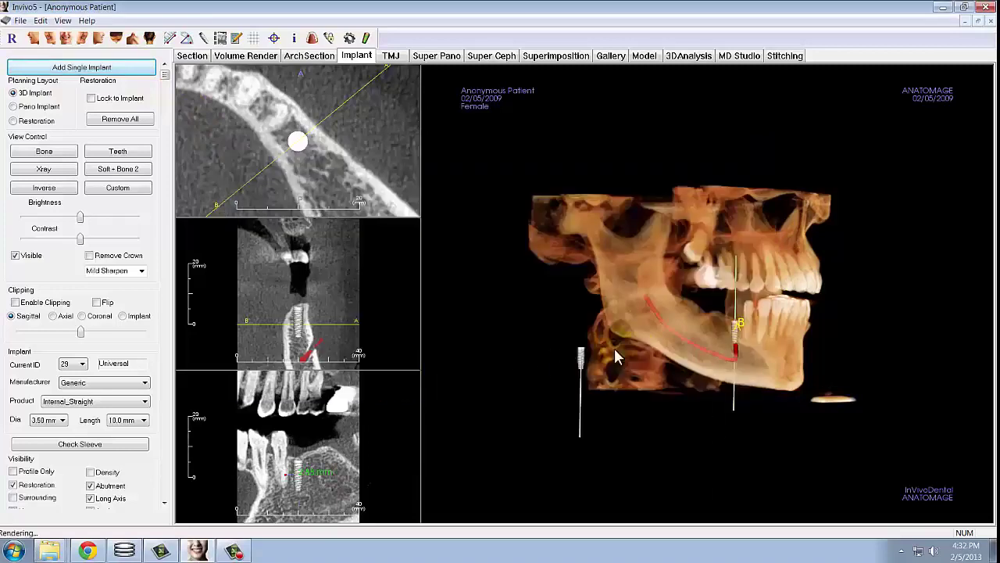
click(726, 330)
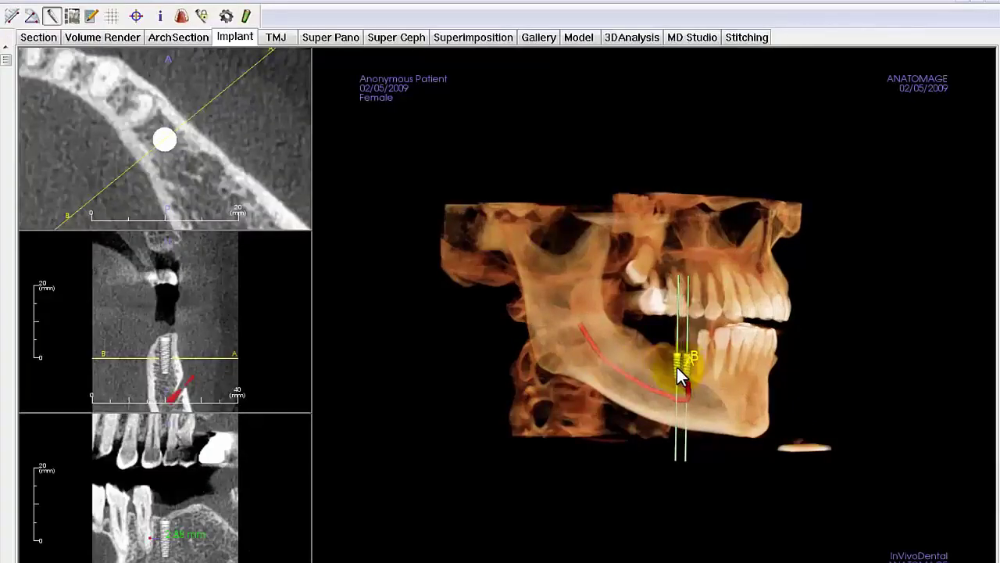
drag(146, 143, 155, 161)
drag(761, 351, 727, 350)
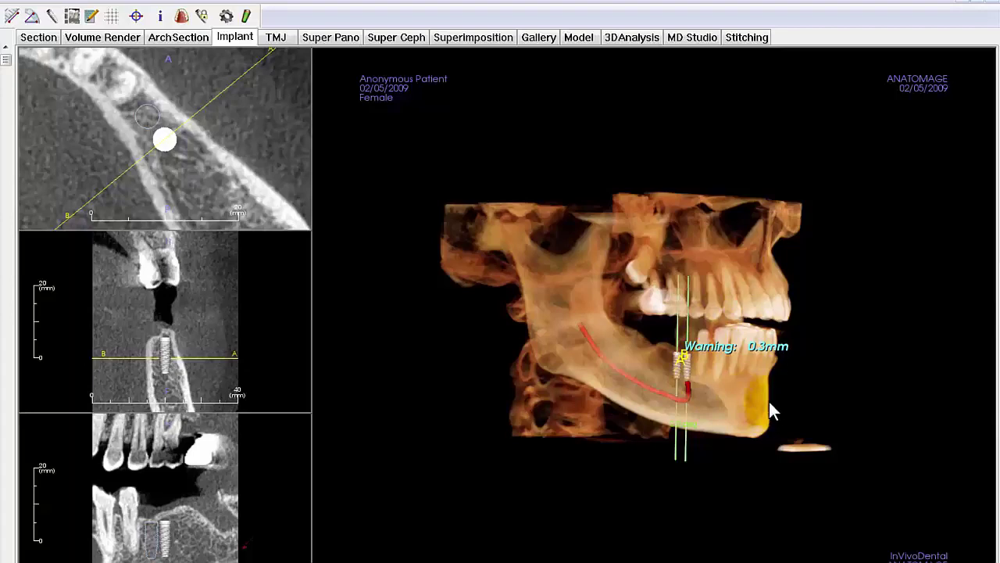
- Close Implant View Preferences with OK, then delete the new implant to clear the 0.3mm warning
click(227, 17)
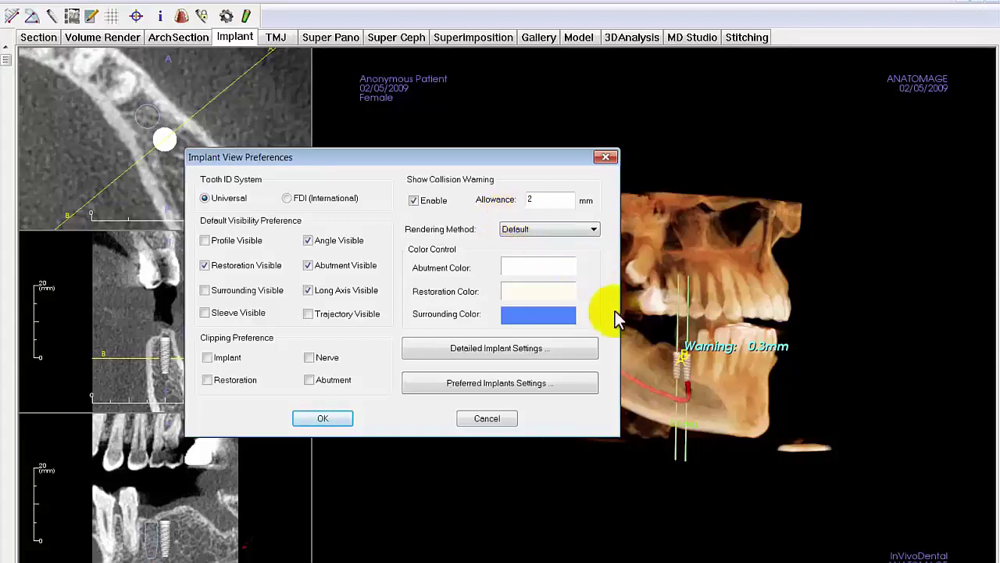
click(341, 418)
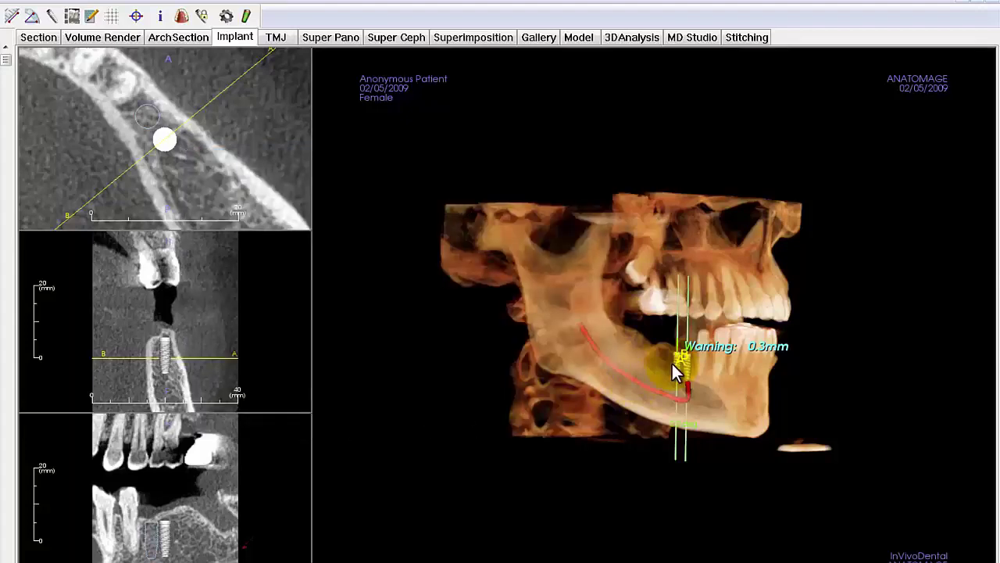
key(Delete)
key(Return)
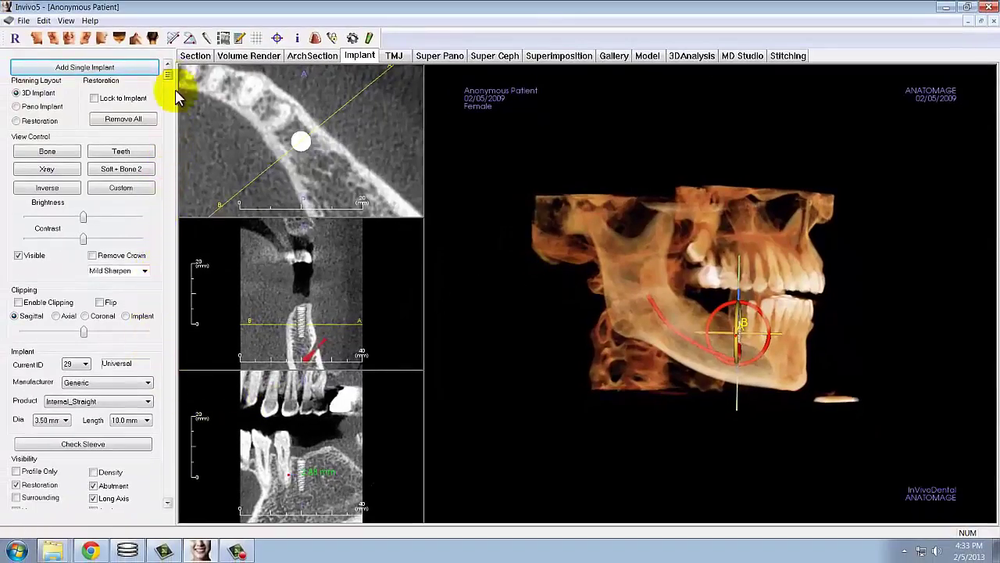
- Tick Profile Only under Visibility so the slices show just the implant outline
drag(167, 74, 167, 376)
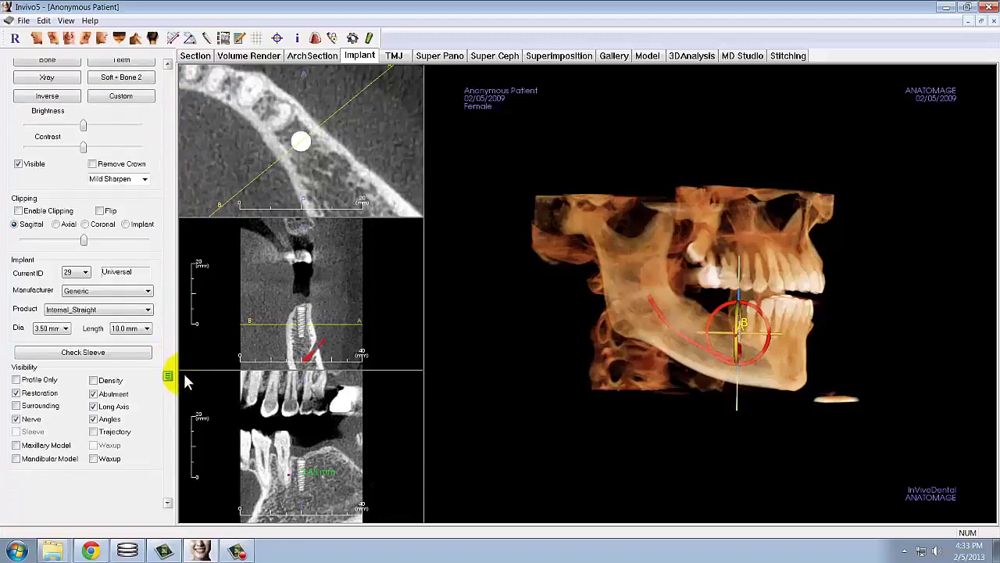
click(16, 379)
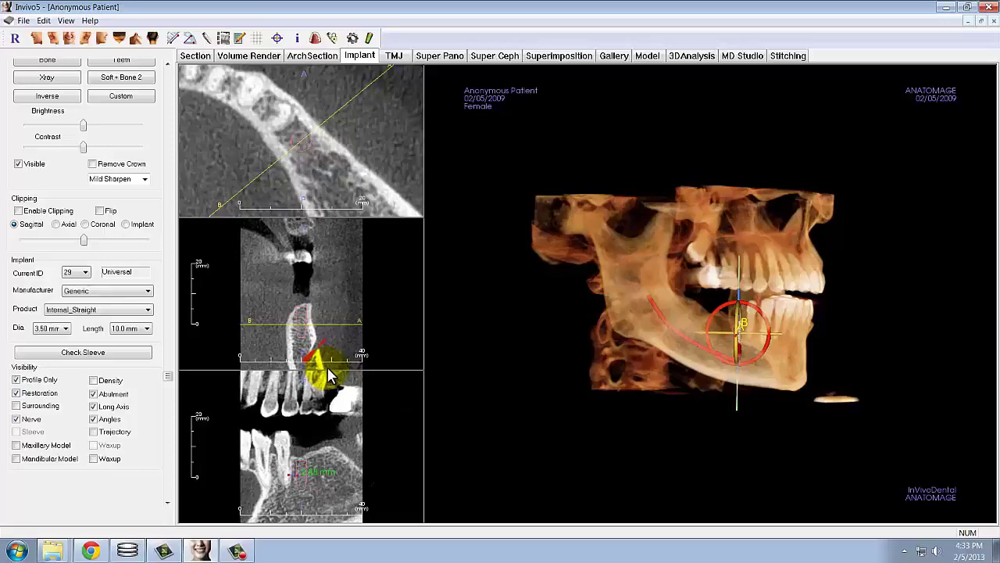
drag(167, 377, 167, 77)
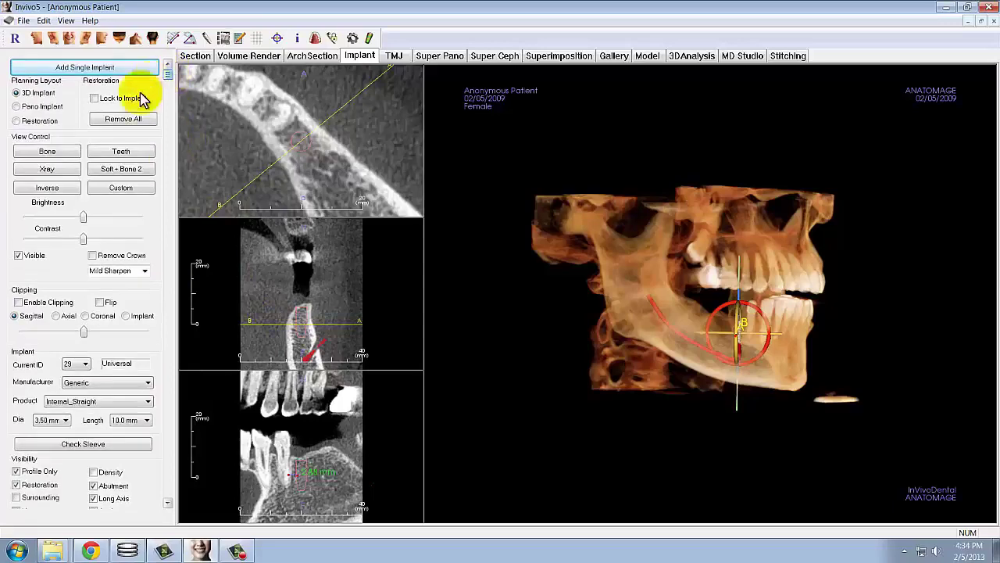
- Switch to the Restoration planning layout, accept adding restorations, and rotate to an oblique jaw view
click(31, 121)
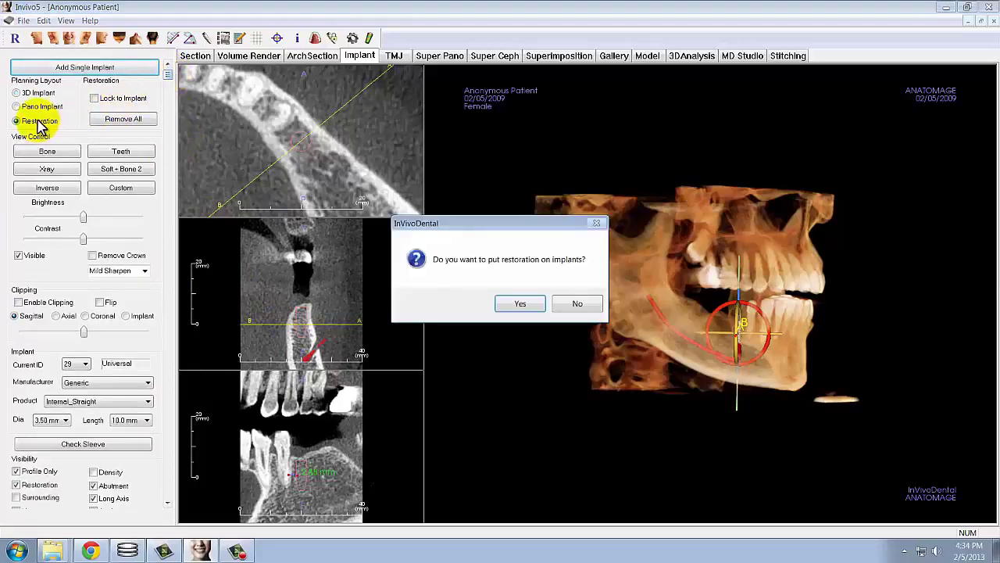
click(509, 304)
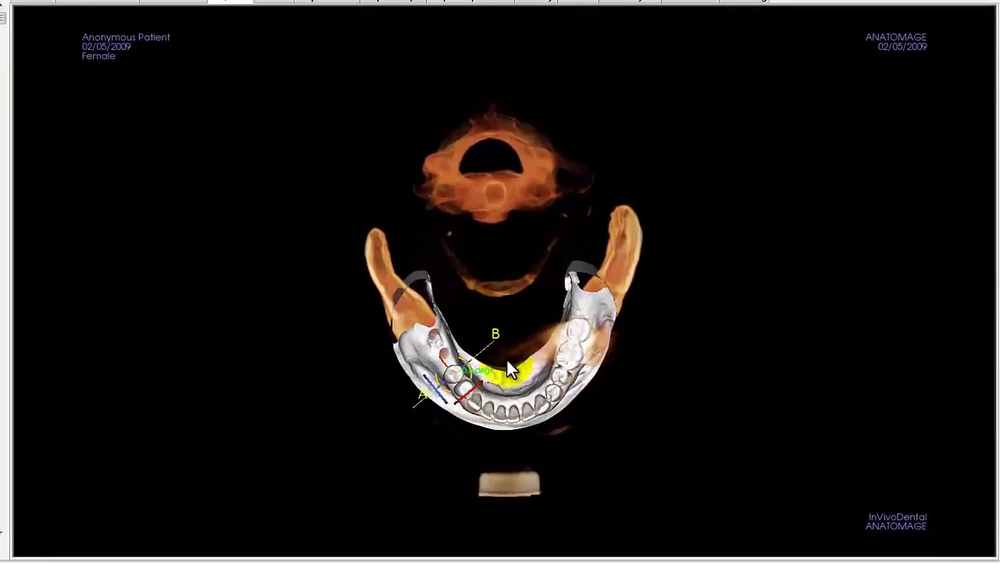
mouse_move(462, 378)
mouse_down()
mouse_move(523, 360)
mouse_move(526, 383)
mouse_move(500, 368)
mouse_move(471, 387)
mouse_up()
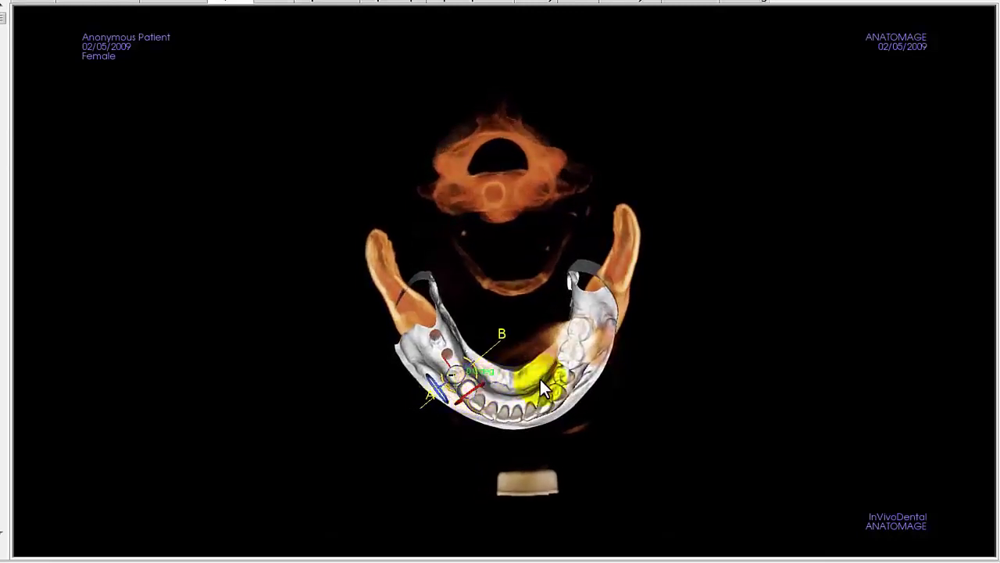
drag(551, 428, 743, 356)
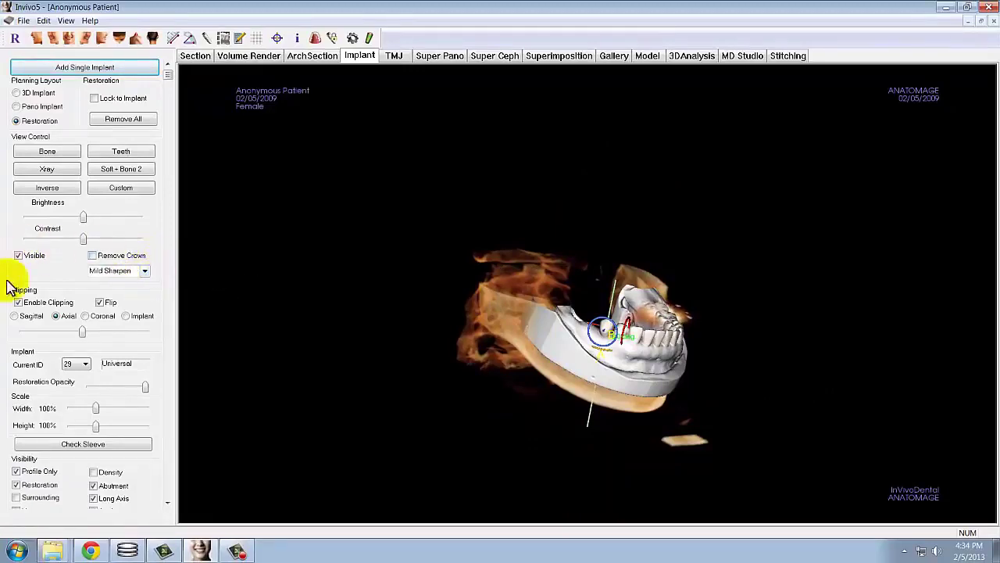
- Widen the restoration crown to 105% and zoom into a side-on view of the jaw
drag(96, 408, 98, 408)
right_drag(495, 341, 693, 373)
drag(693, 374, 719, 388)
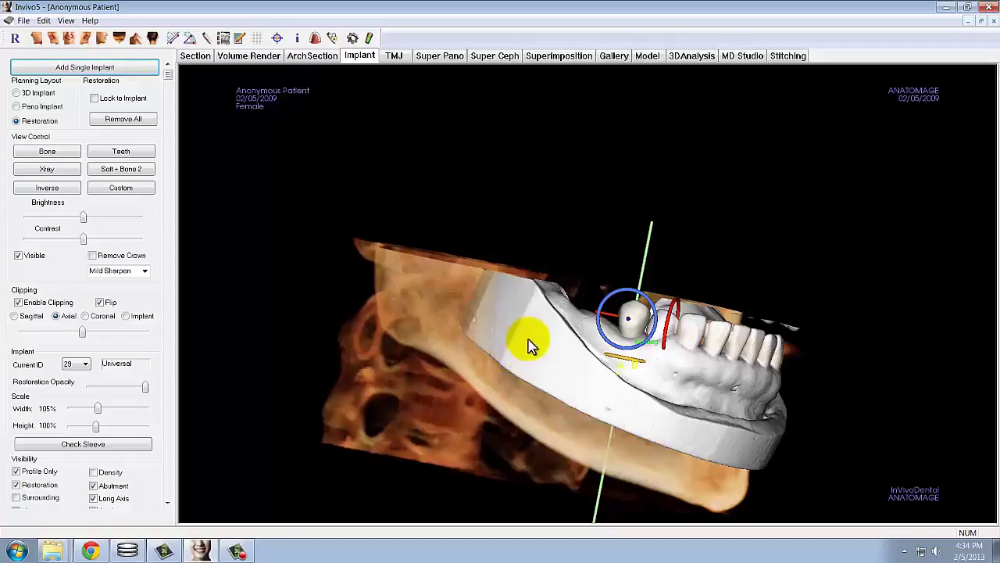
- Turn off clipping to check the crown against the full skull and both dental models
click(76, 302)
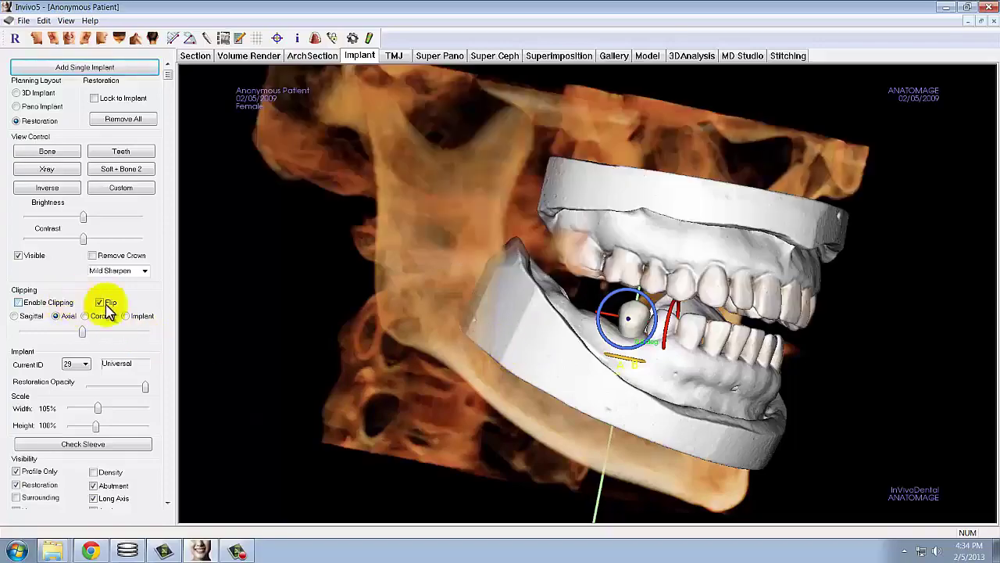
drag(657, 387, 706, 367)
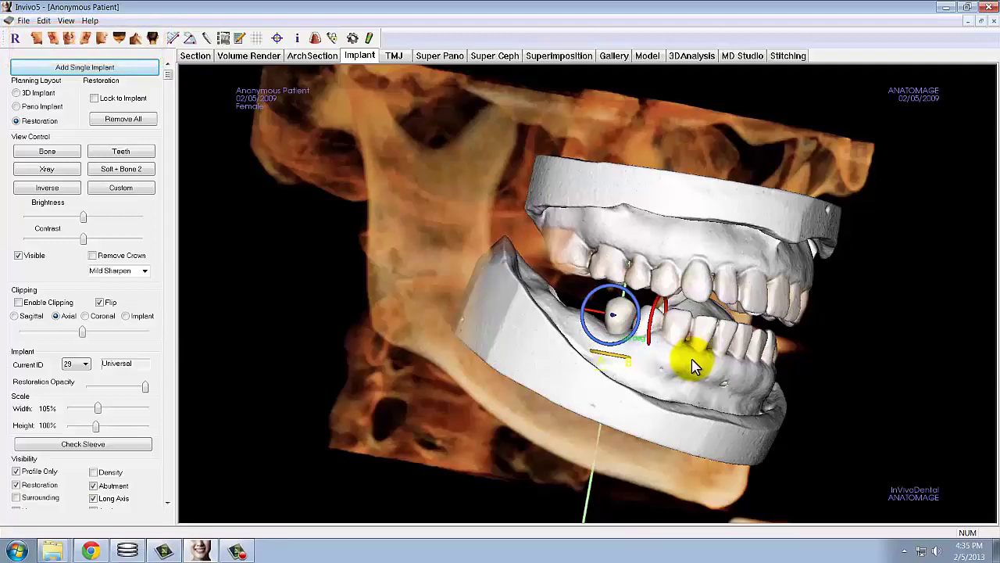
click(56, 303)
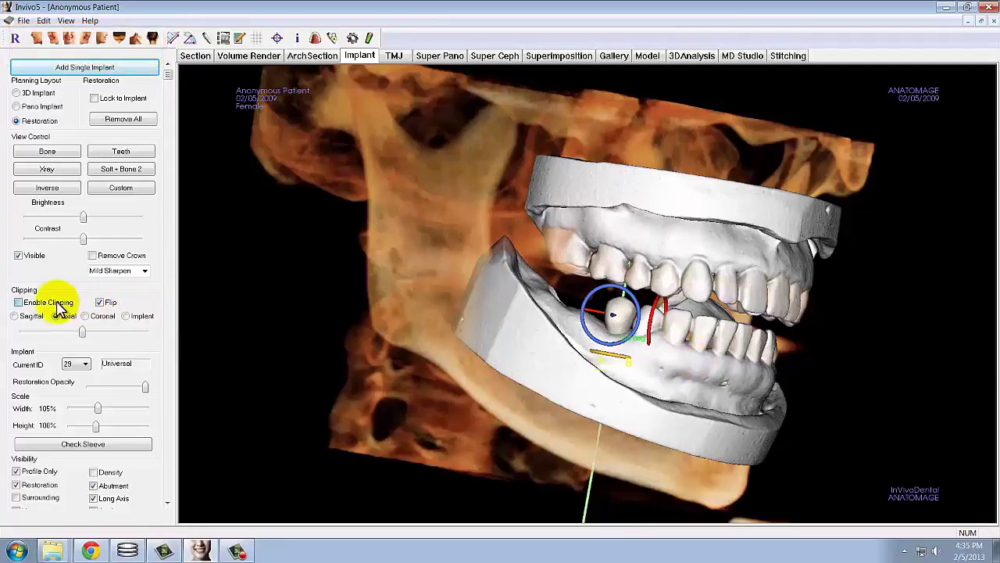
- Clip axially to leave only the lower jaw and crown, checking top, front and side views
click(56, 316)
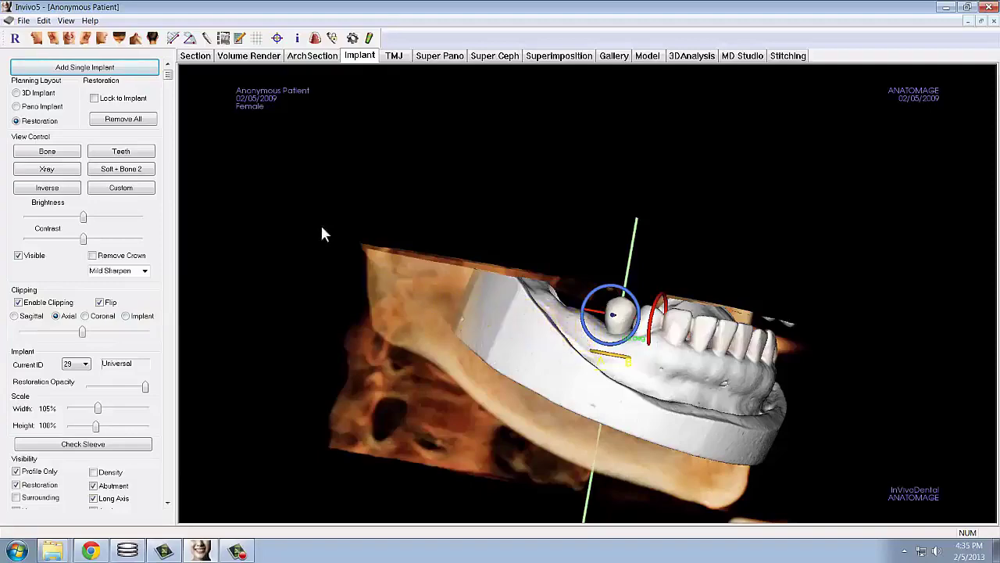
click(119, 39)
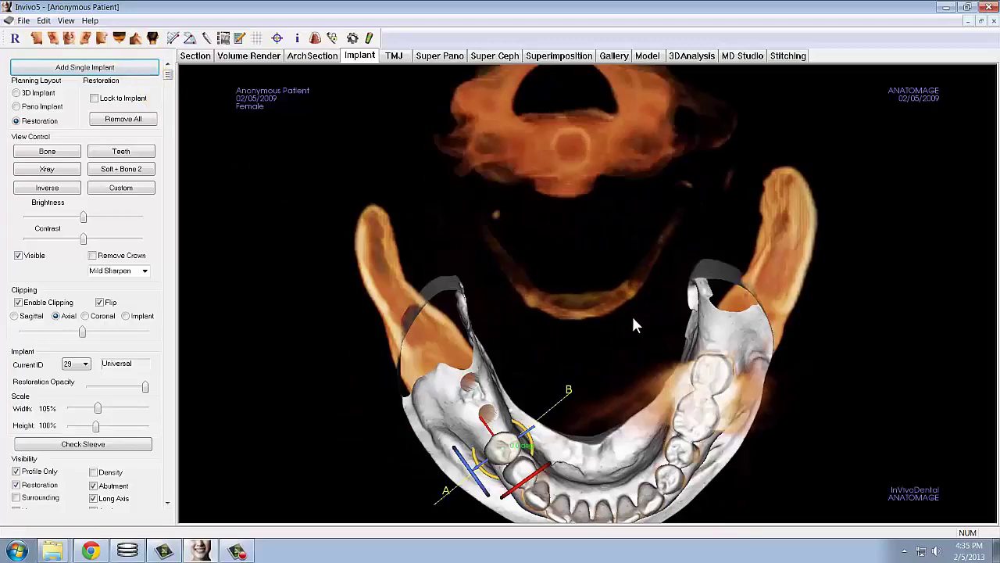
scroll(595, 301, down, 2)
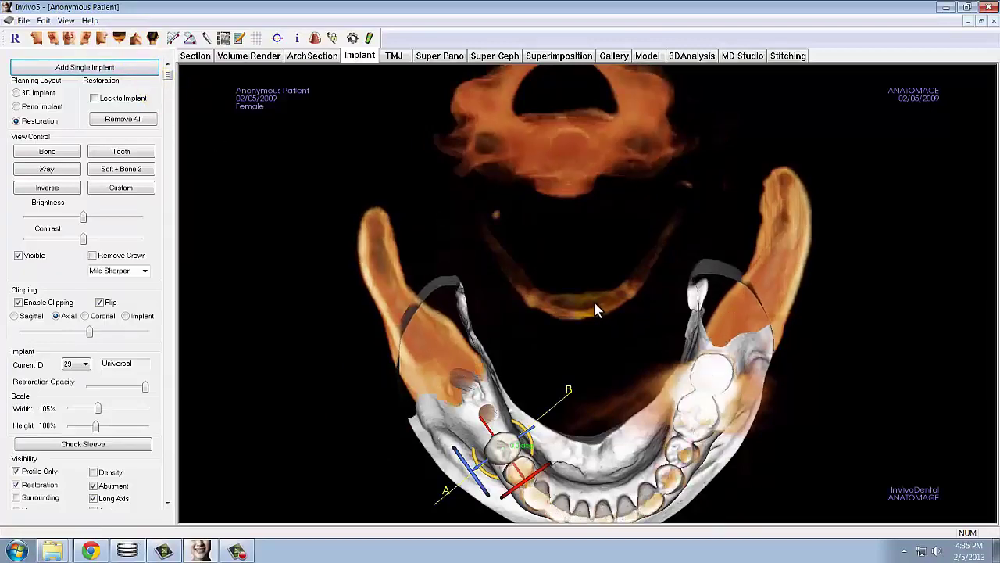
scroll(594, 309, up, 2)
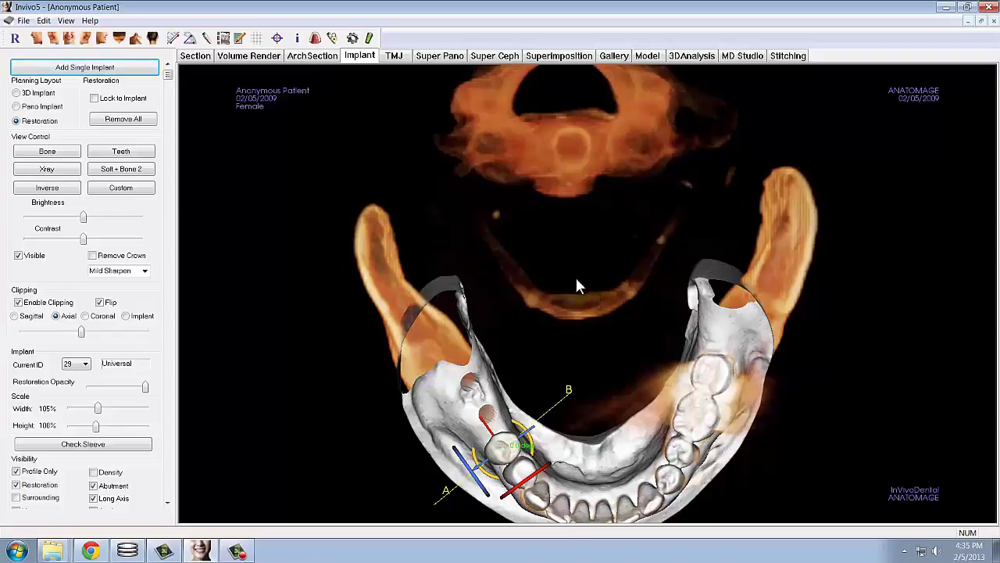
click(69, 39)
click(102, 37)
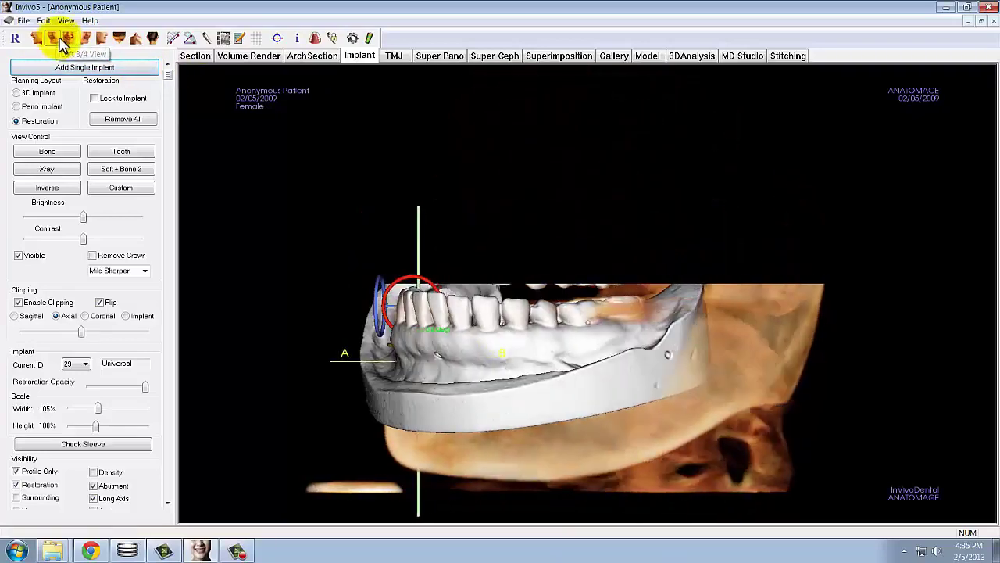
- View the jaw from the opposite side and disable clipping to restore the skull and upper model
click(86, 37)
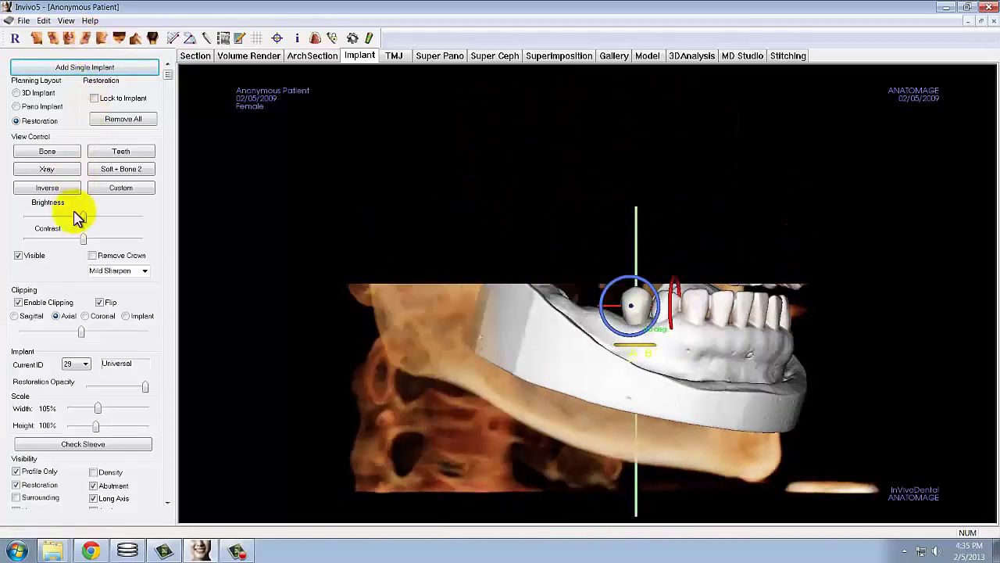
click(61, 303)
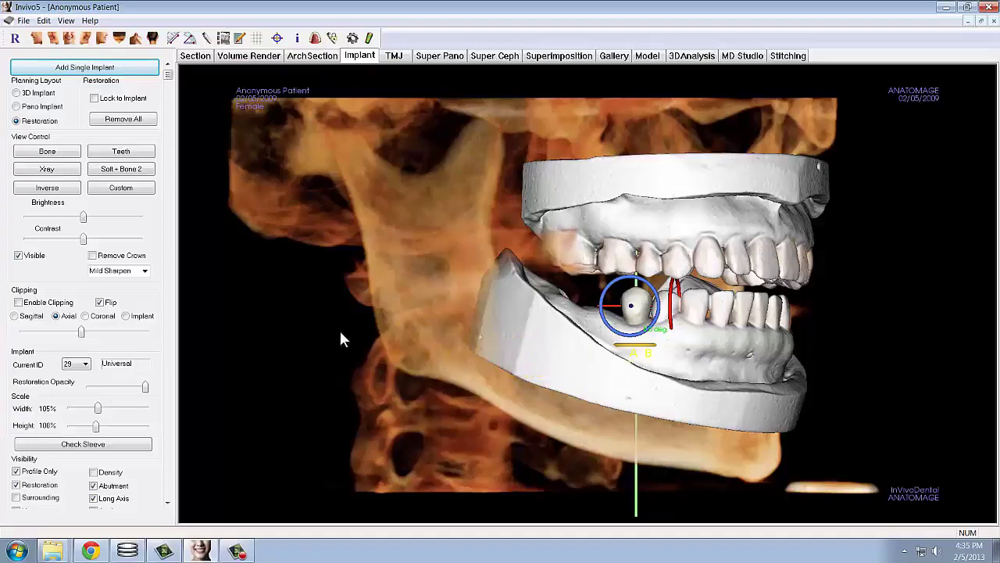
drag(169, 76, 167, 464)
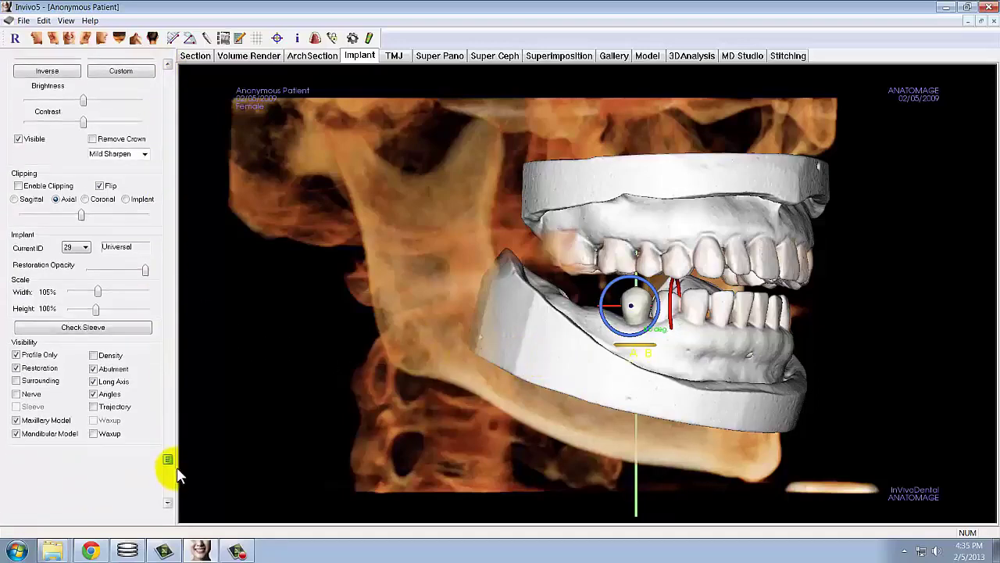
- Show the implant trajectory and rotate the skull to a front-oblique view
click(97, 402)
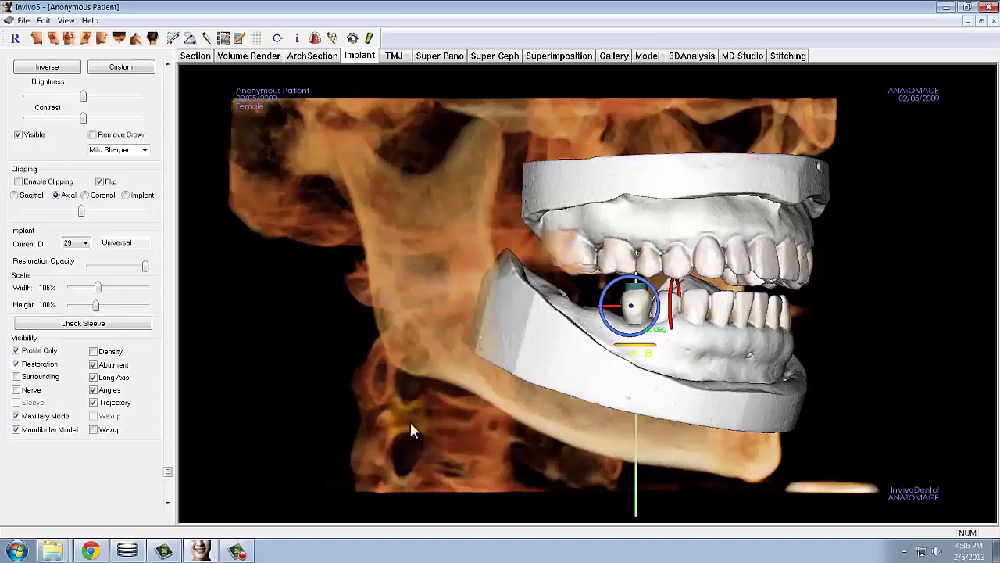
drag(748, 458, 633, 425)
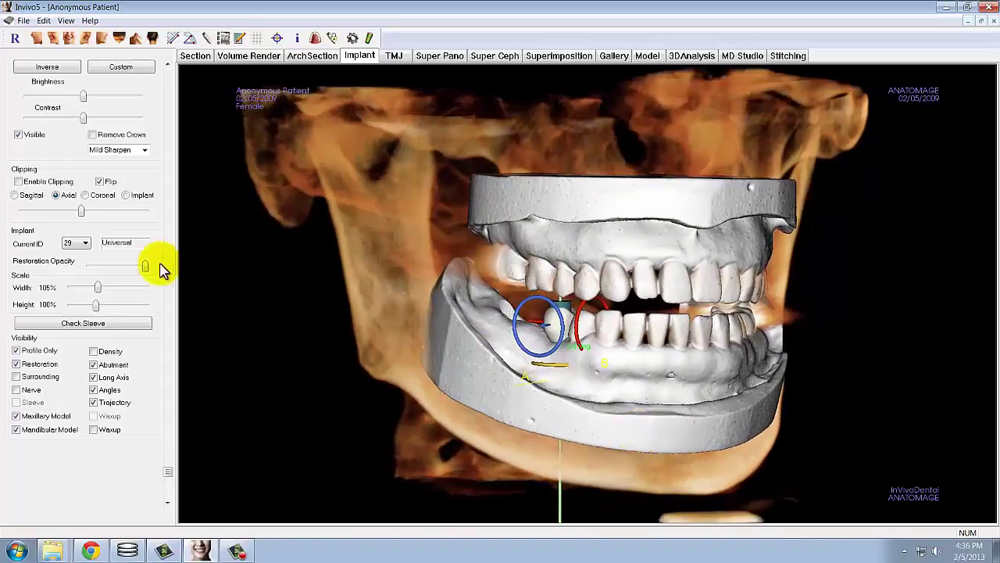
- Re-enable clipping for an occlusal view of the lower arch, then switch to the 3D Implant layout
click(49, 182)
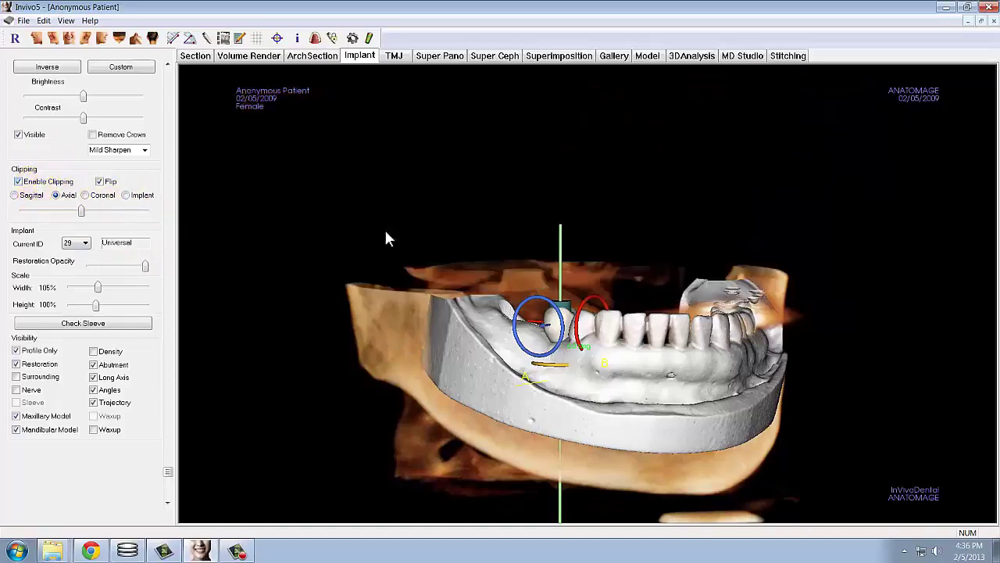
drag(664, 353, 674, 510)
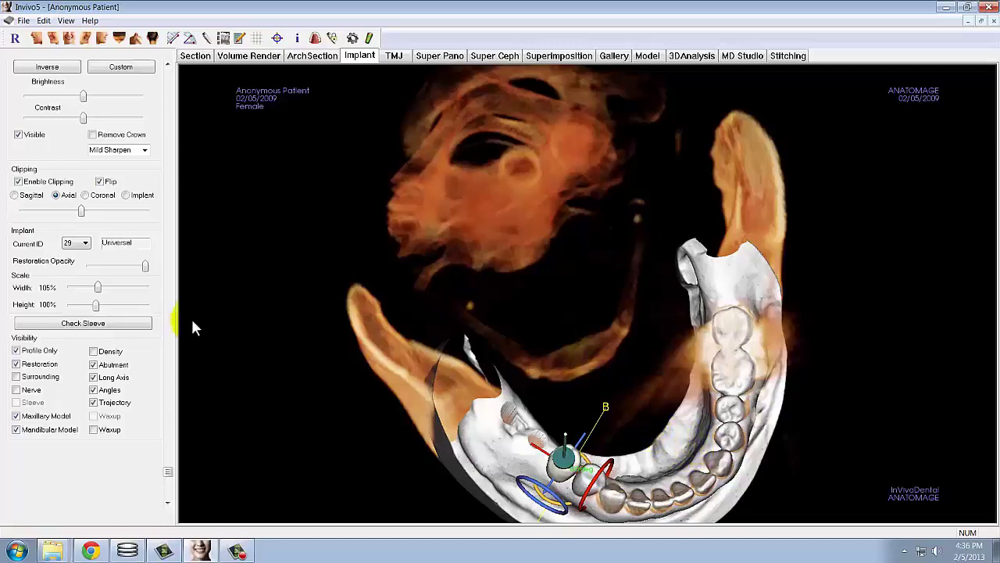
drag(167, 471, 164, 80)
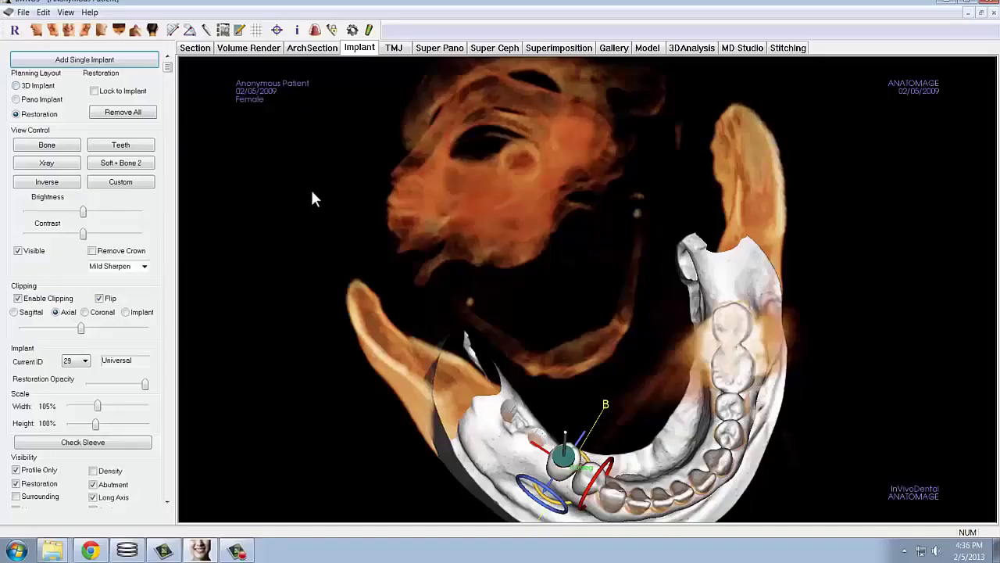
click(35, 93)
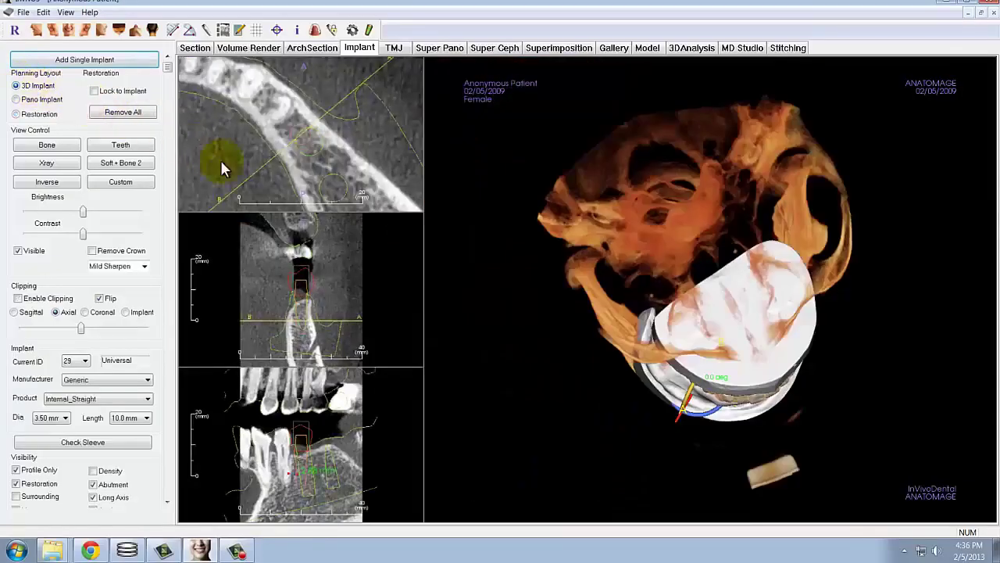
drag(611, 444, 600, 273)
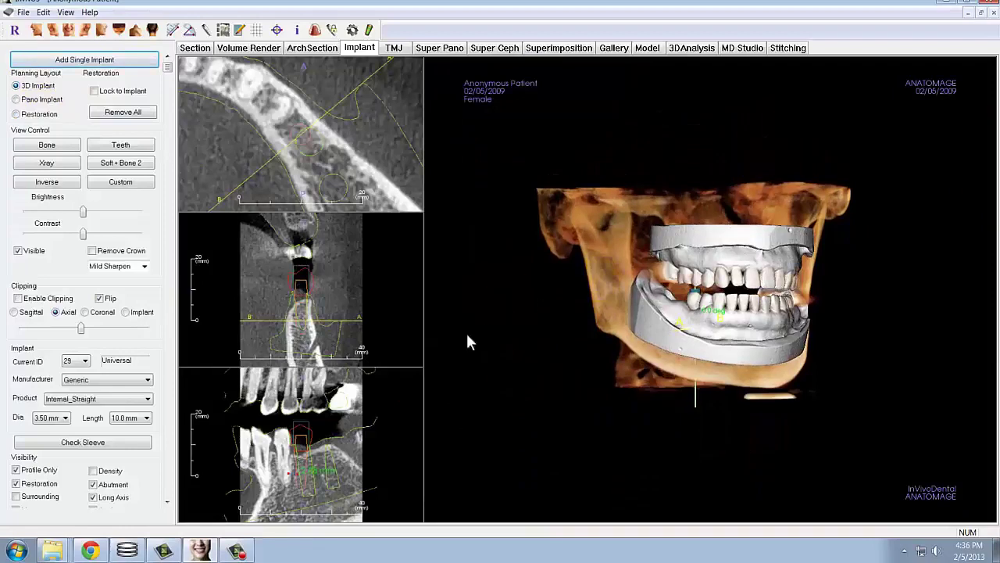